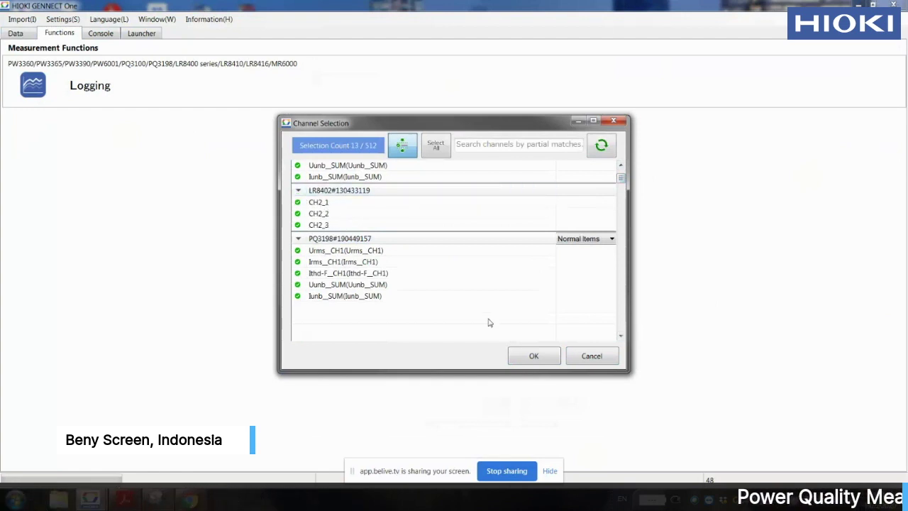
Step: Confirm the channel choice, bringing up Logging Settings at a 2 s interval and Continuous duration
{"action": "left_click", "coordinate": [532, 356]}
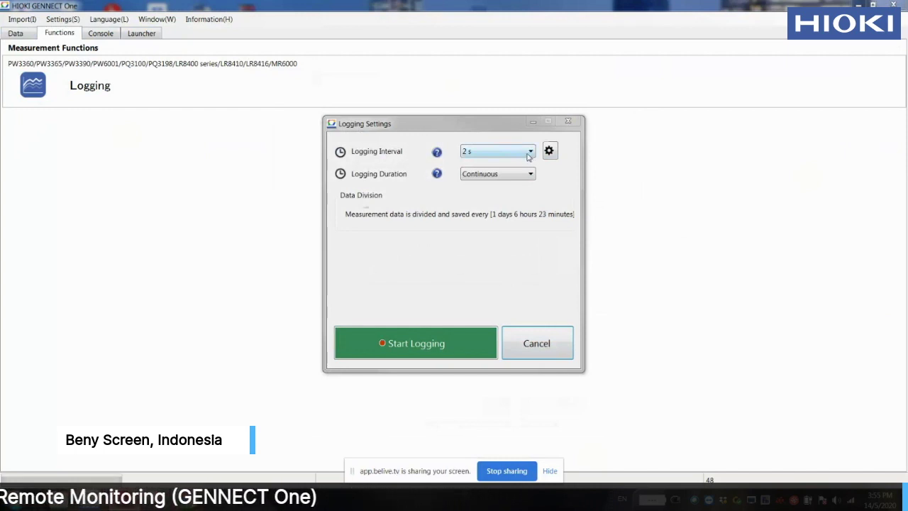
Step: Keep the 2 s logging interval and start logging, confirming the start prompt
{"action": "left_click_drag", "start_coordinate": [484, 128], "coordinate": [458, 101]}
{"action": "left_click", "coordinate": [500, 126]}
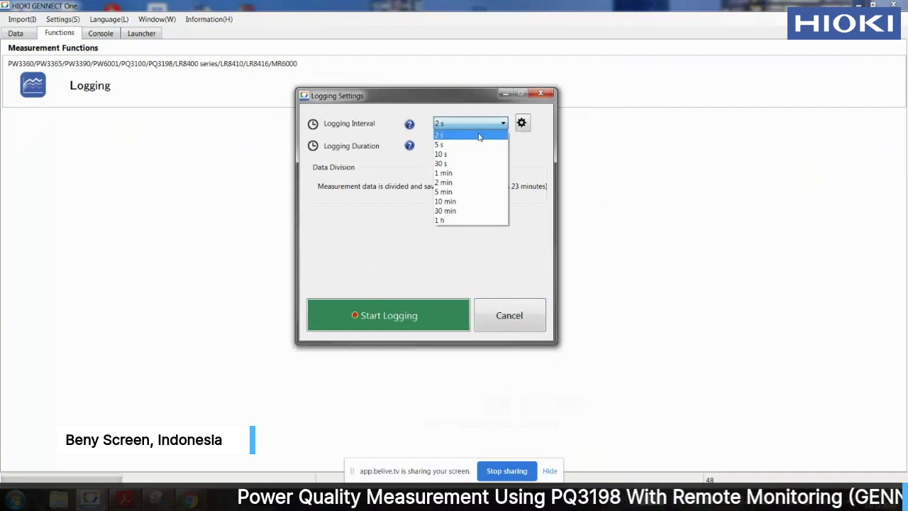
{"action": "left_click", "coordinate": [478, 138]}
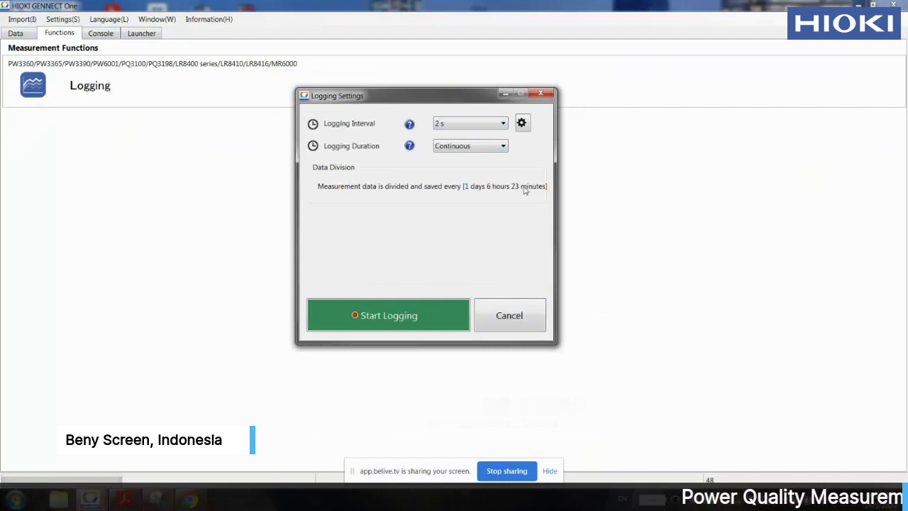
{"action": "left_click", "coordinate": [500, 124]}
{"action": "left_click", "coordinate": [479, 136]}
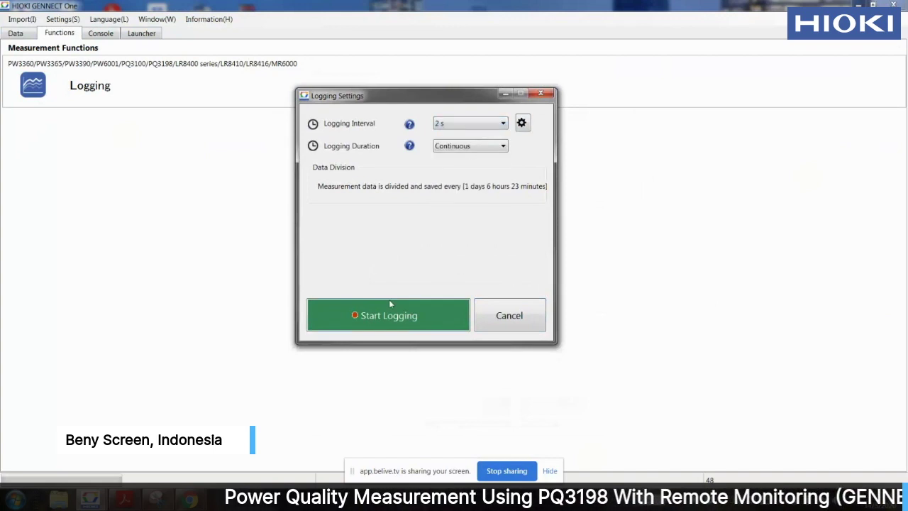
{"action": "left_click", "coordinate": [389, 313]}
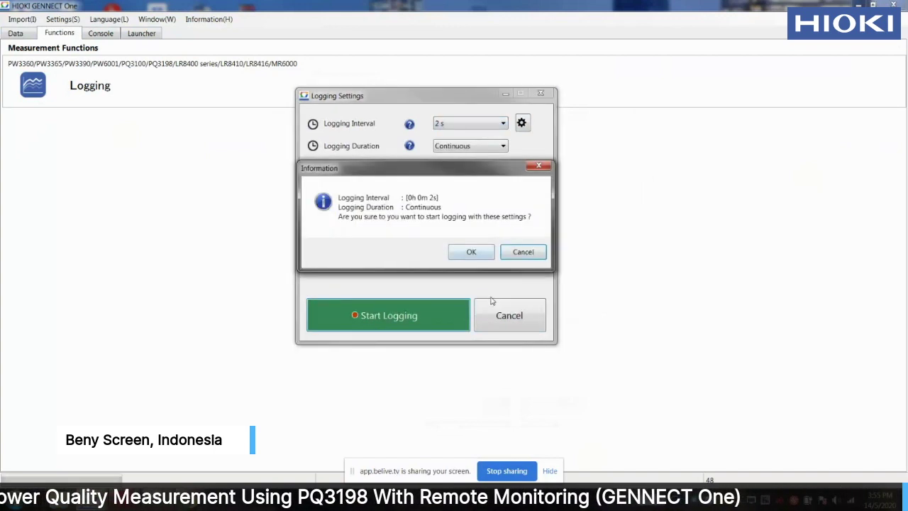
{"action": "left_click", "coordinate": [471, 252]}
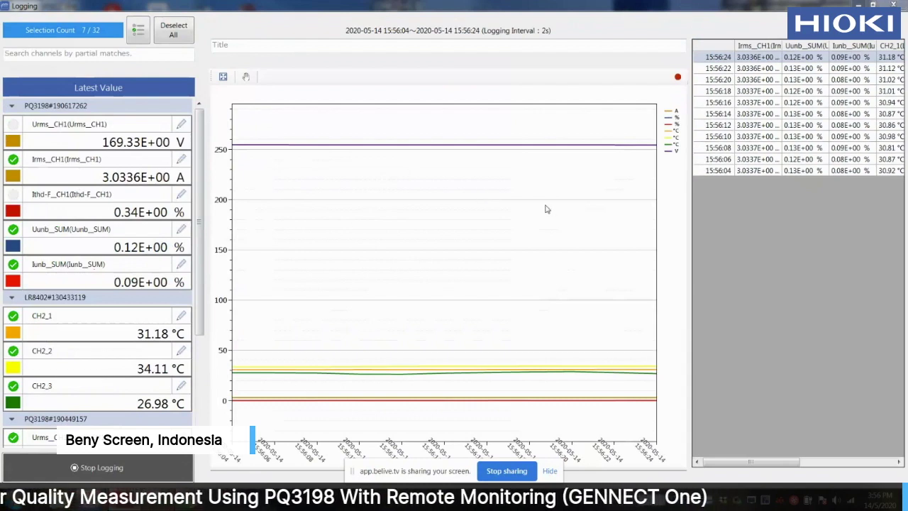
{"action": "left_click", "coordinate": [12, 125]}
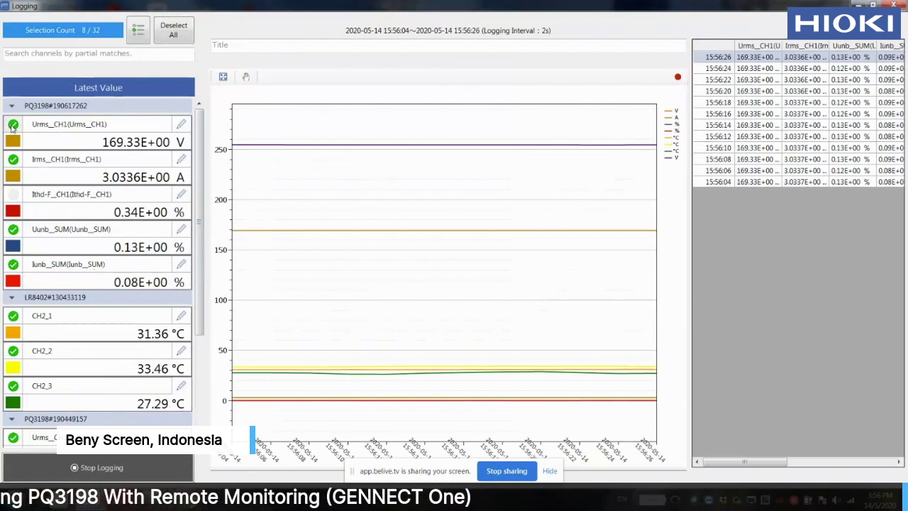
{"action": "left_click", "coordinate": [13, 125]}
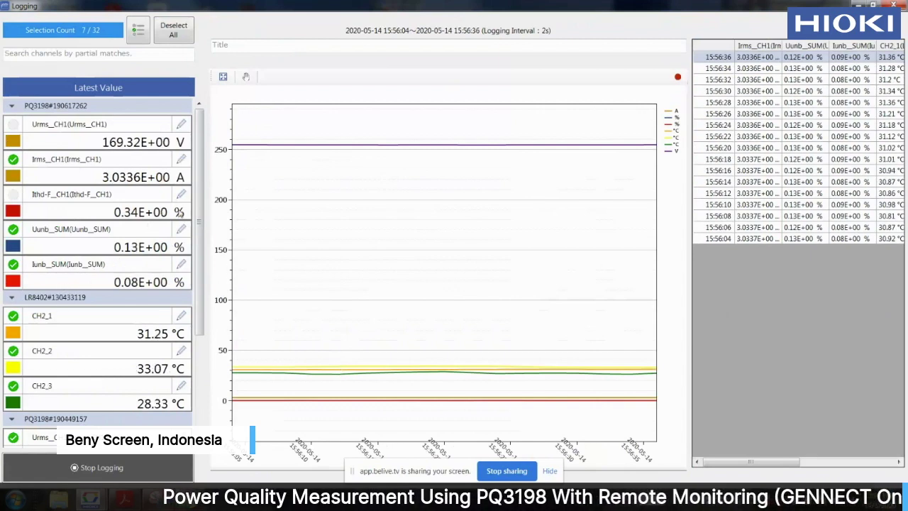
{"action": "scroll", "coordinate": [198, 241], "scroll_direction": "down", "scroll_amount": 3}
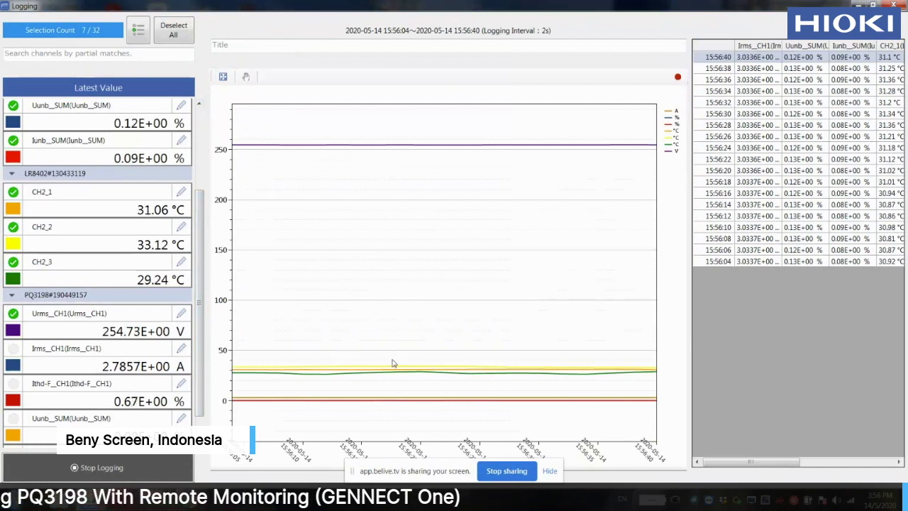
{"action": "left_click_drag", "start_coordinate": [325, 354], "coordinate": [363, 404]}
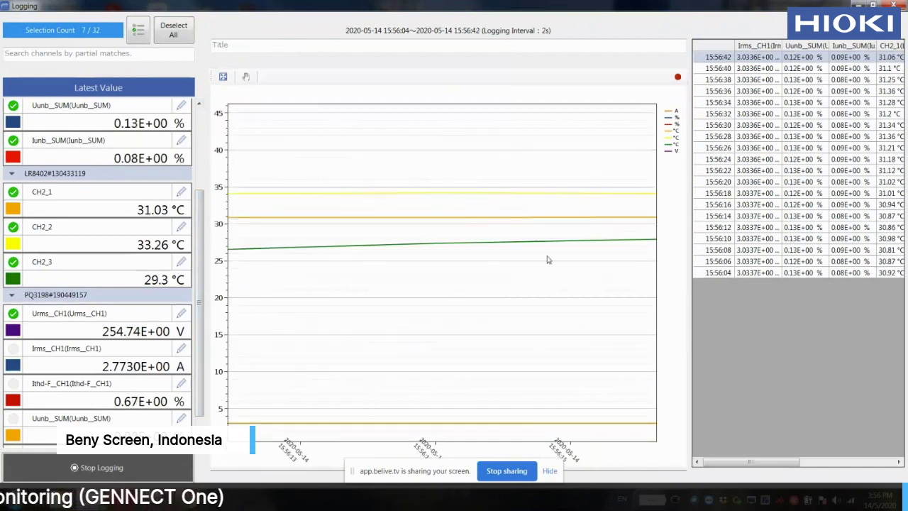
{"action": "left_click_drag", "start_coordinate": [377, 170], "coordinate": [433, 278]}
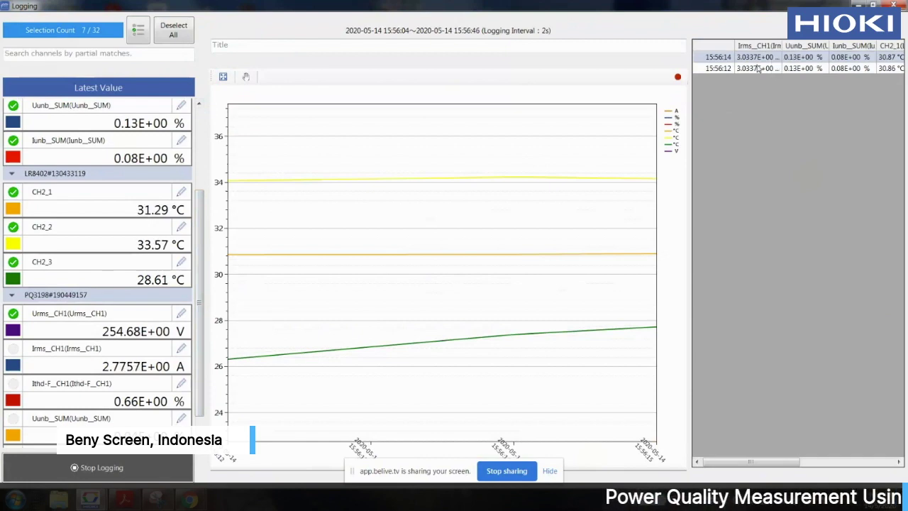
{"action": "left_click", "coordinate": [223, 76]}
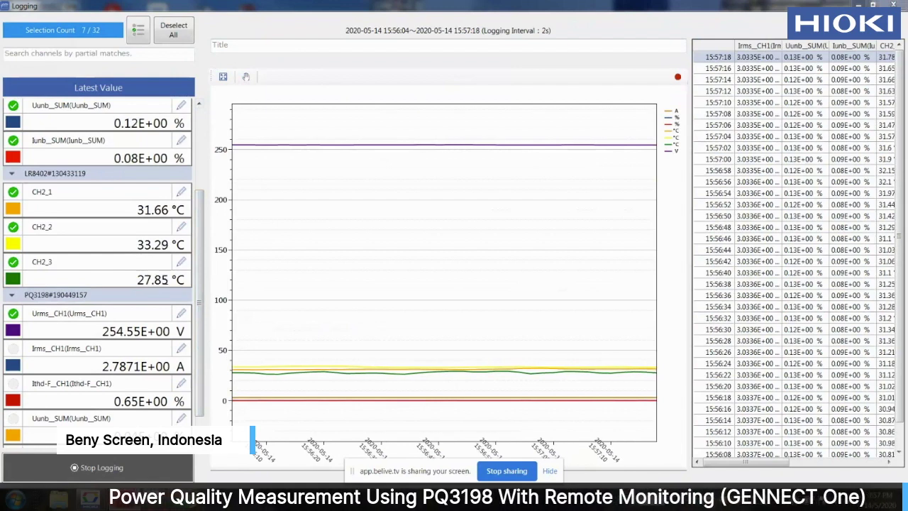
Step: Stop logging along with the instruments' measurement and acknowledge the 'Logging has stopped' message
{"action": "left_click", "coordinate": [102, 468]}
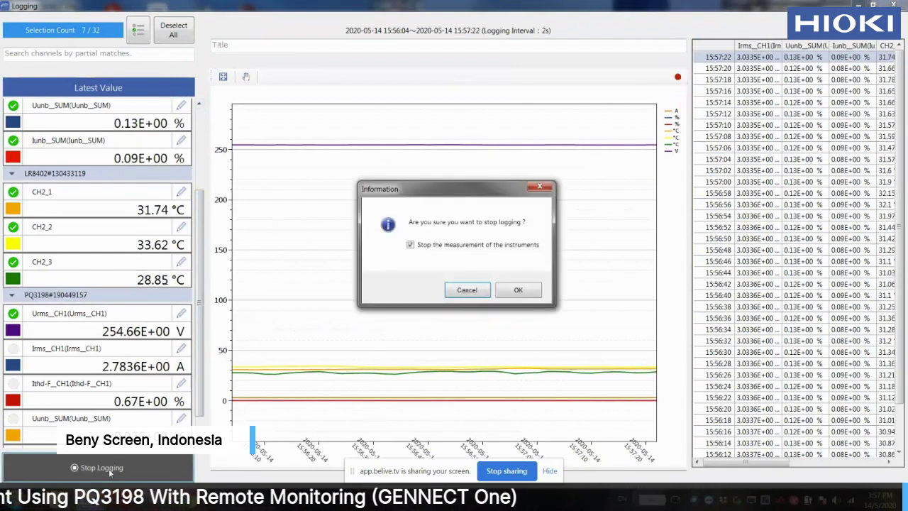
{"action": "left_click", "coordinate": [525, 295]}
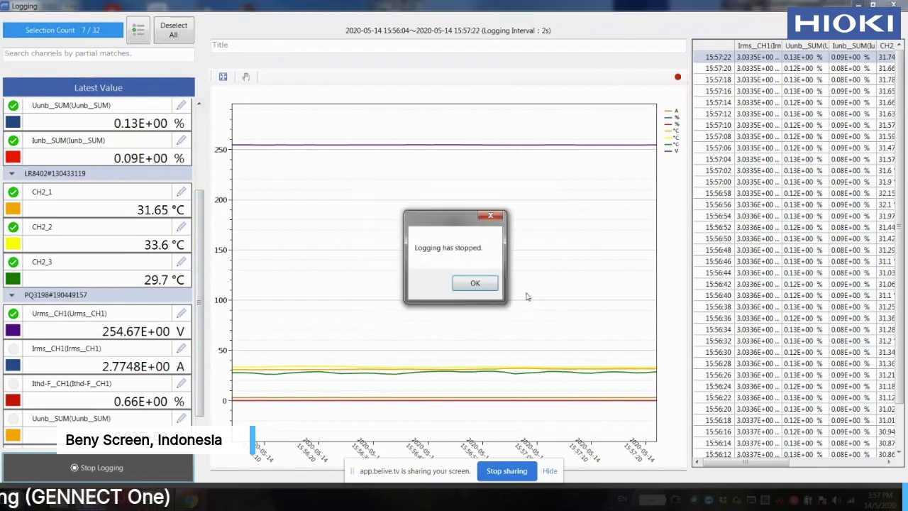
{"action": "left_click", "coordinate": [474, 283]}
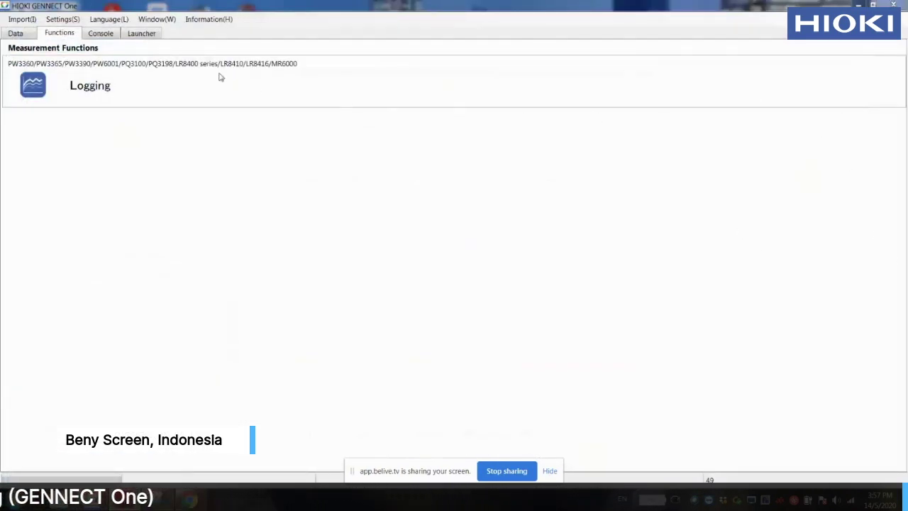
{"action": "left_click", "coordinate": [16, 34]}
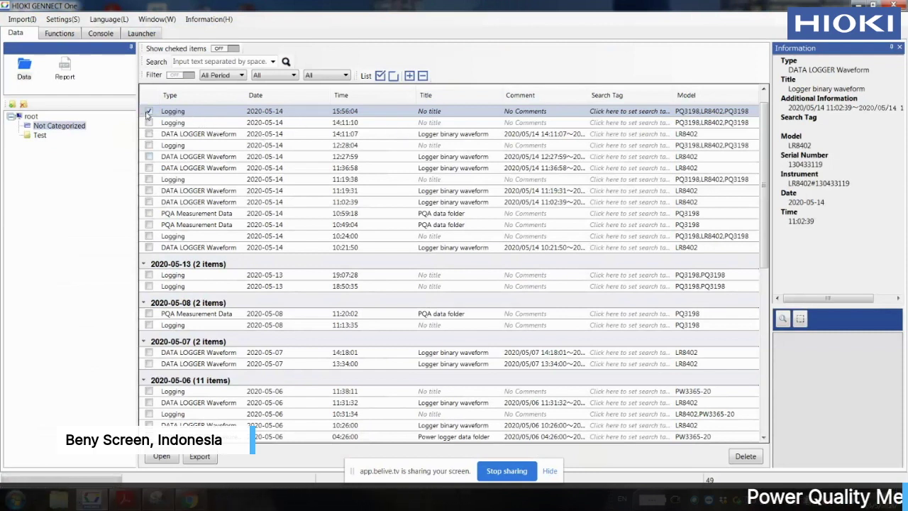
{"action": "left_click", "coordinate": [149, 112]}
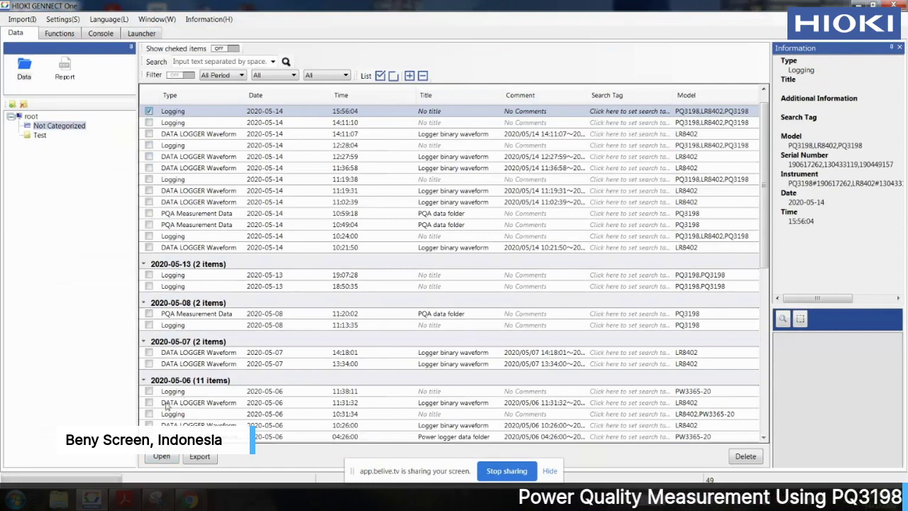
{"action": "double_click", "coordinate": [189, 118]}
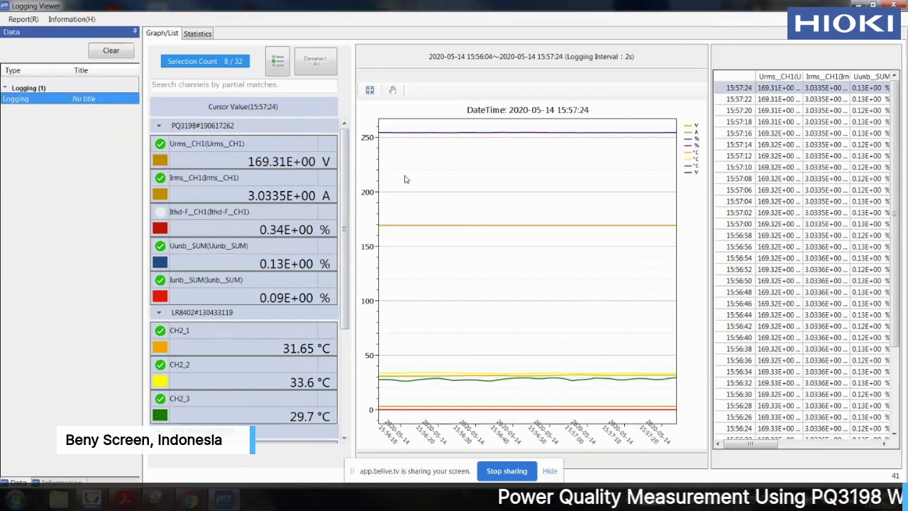
{"action": "left_click_drag", "start_coordinate": [487, 363], "coordinate": [525, 406]}
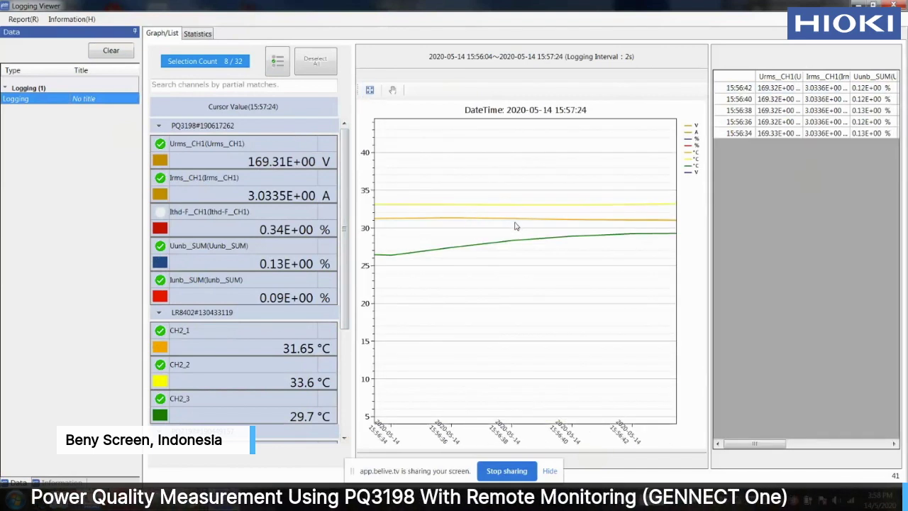
{"action": "left_click", "coordinate": [369, 90]}
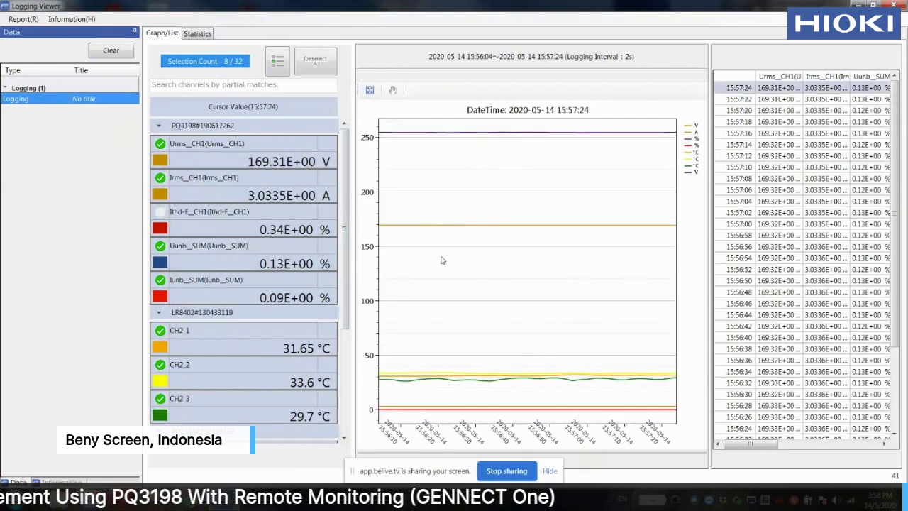
{"action": "left_click", "coordinate": [454, 387]}
{"action": "left_click_drag", "start_coordinate": [454, 386], "coordinate": [439, 377]}
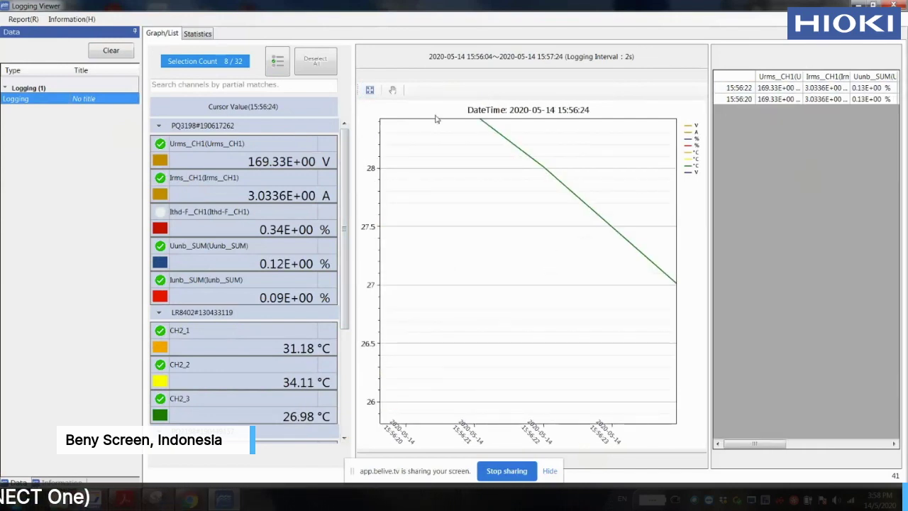
{"action": "left_click", "coordinate": [369, 90]}
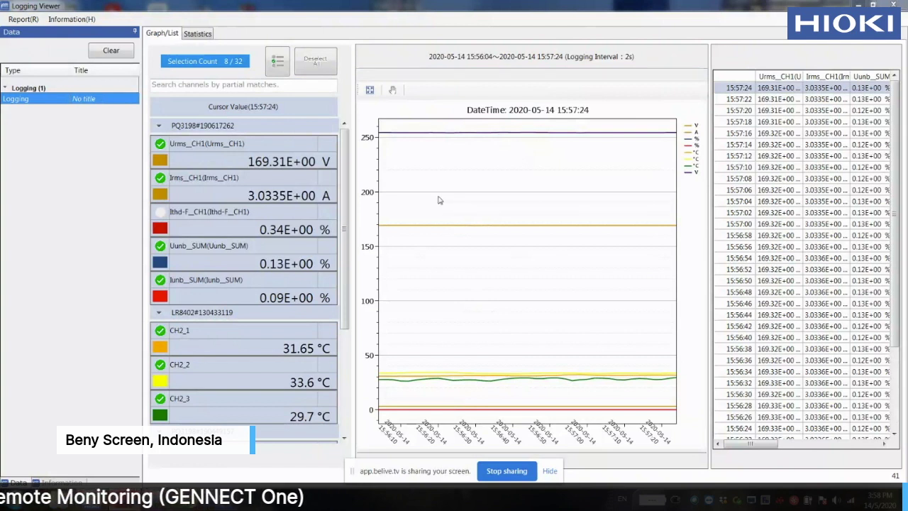
Step: Create a report titled 'Measurement Report' from this logging data and render its preview
{"action": "left_click", "coordinate": [26, 20]}
{"action": "left_click", "coordinate": [31, 31]}
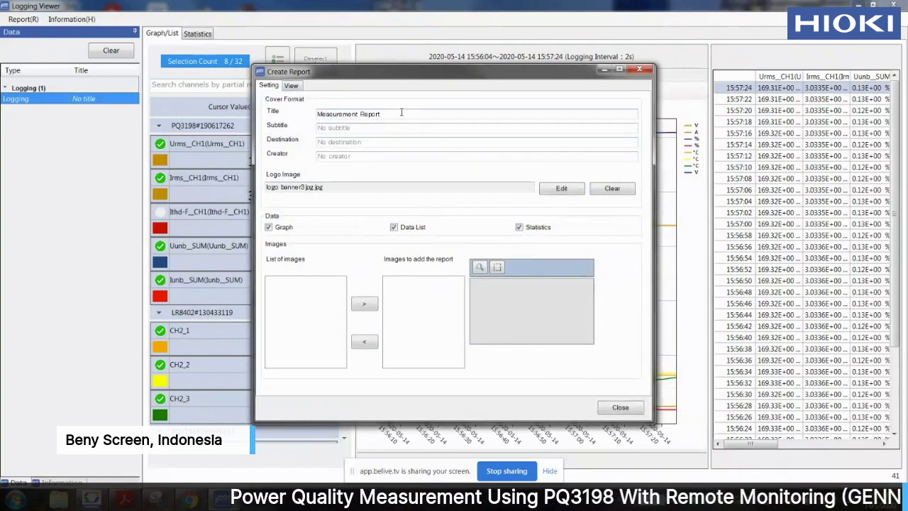
{"action": "left_click_drag", "start_coordinate": [401, 113], "coordinate": [314, 111]}
{"action": "left_click", "coordinate": [385, 129]}
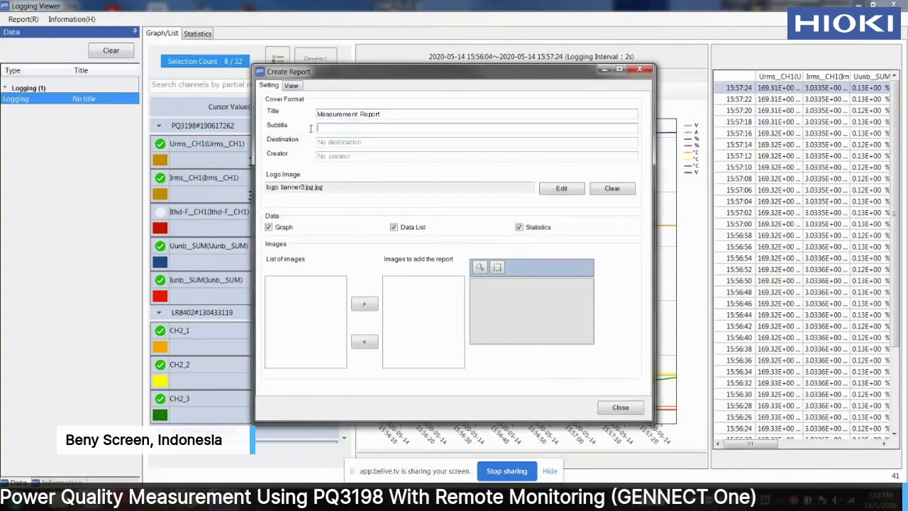
{"action": "left_click", "coordinate": [370, 143]}
{"action": "left_click", "coordinate": [349, 158]}
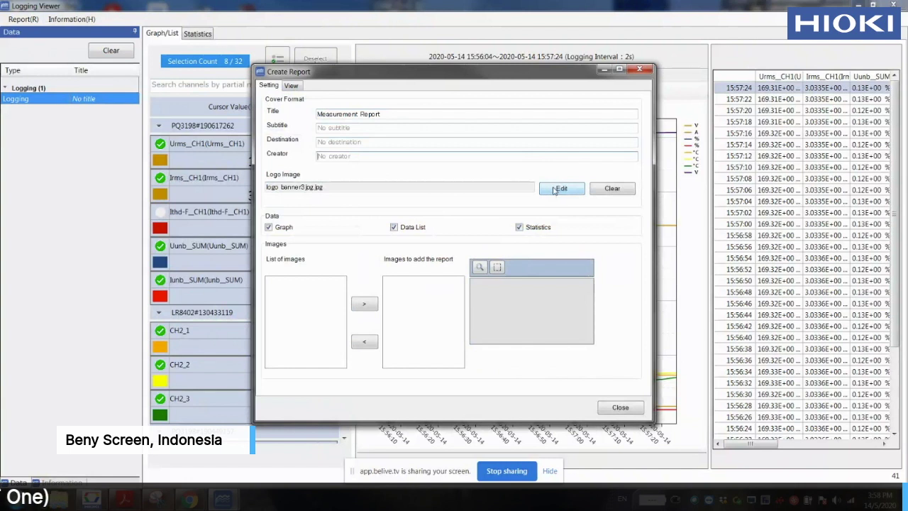
{"action": "left_click", "coordinate": [291, 86]}
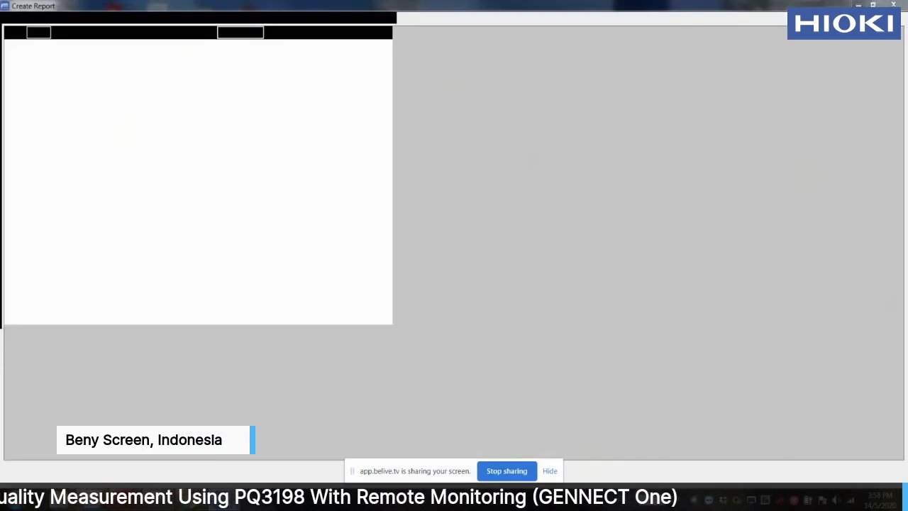
{"action": "mouse_move", "coordinate": [224, 500]}
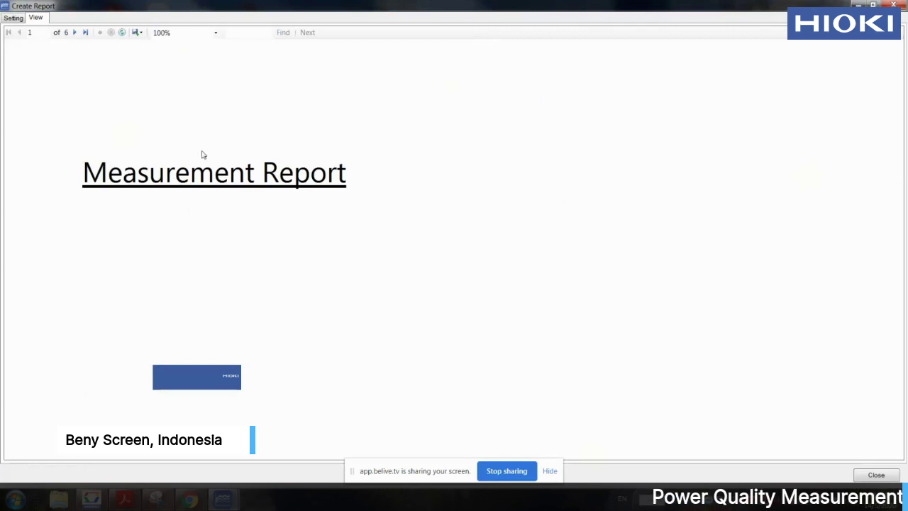
Step: Page through the report to its page 4 data table and the graph page
{"action": "left_click", "coordinate": [75, 33]}
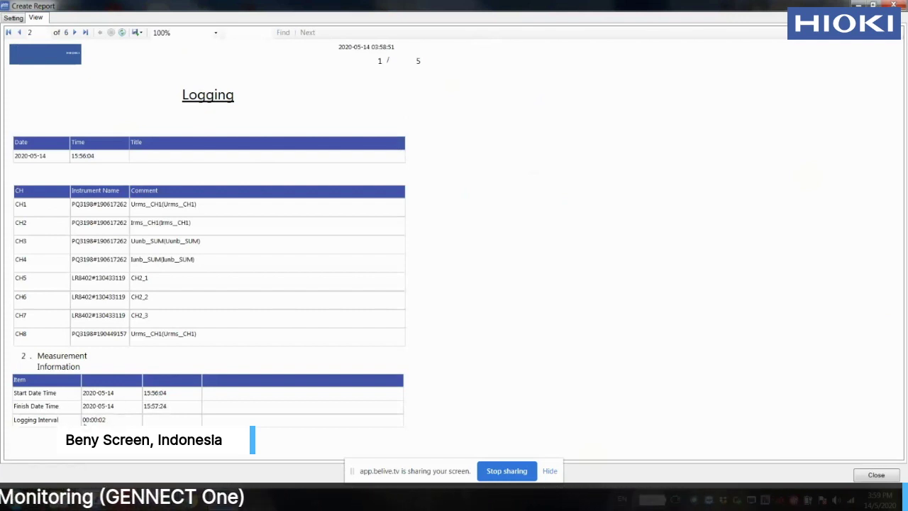
{"action": "left_click", "coordinate": [75, 33]}
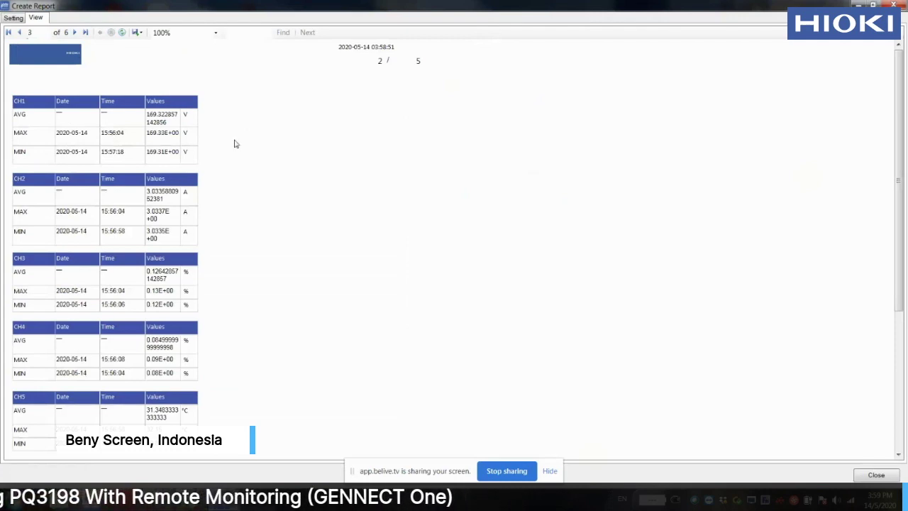
{"action": "scroll", "coordinate": [304, 188], "scroll_direction": "down", "scroll_amount": 5}
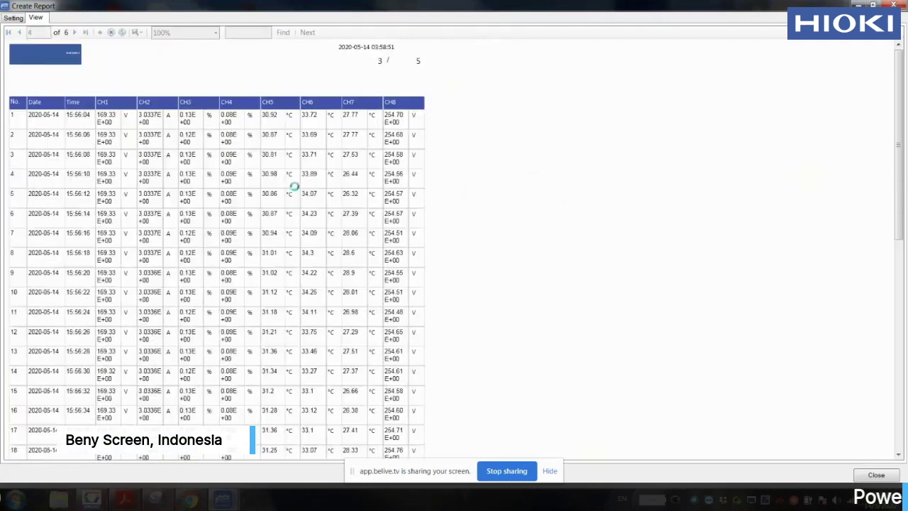
{"action": "left_click", "coordinate": [75, 33]}
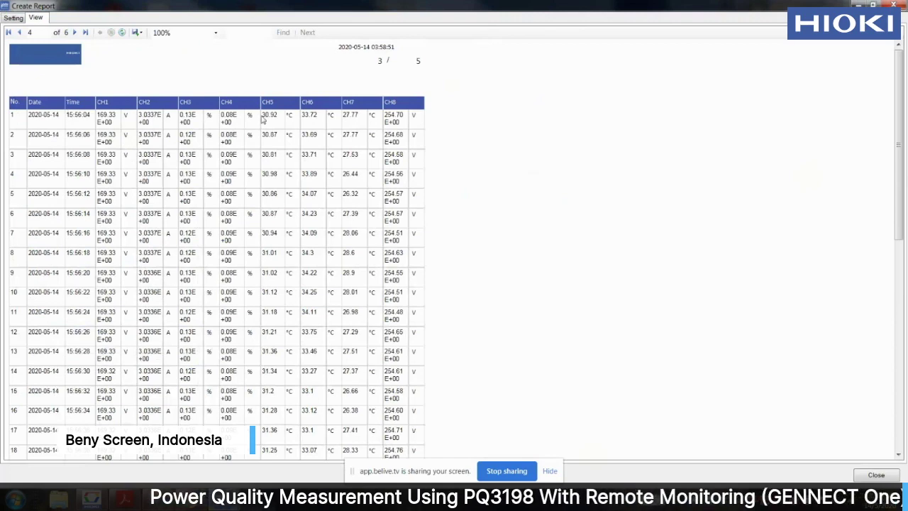
{"action": "left_click", "coordinate": [75, 34]}
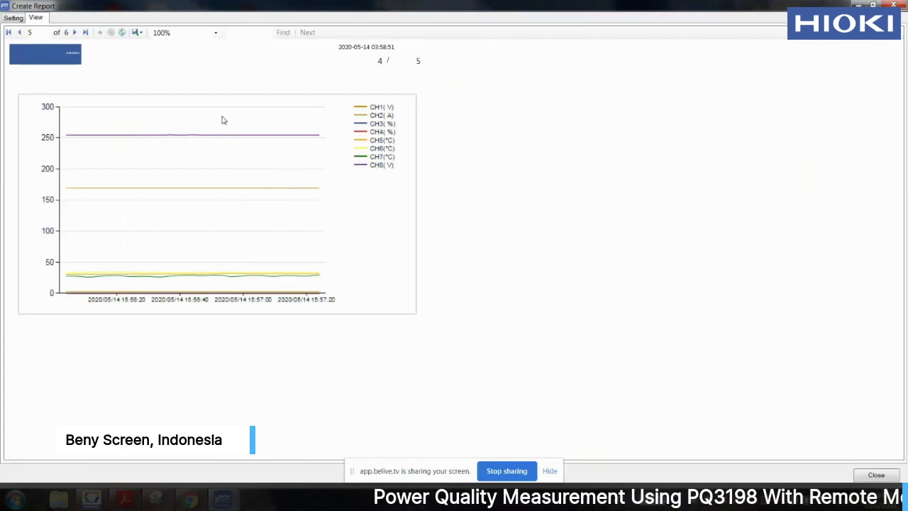
Step: Check the export formats without exporting, then close the report preview and Logging Viewer
{"action": "left_click", "coordinate": [141, 33]}
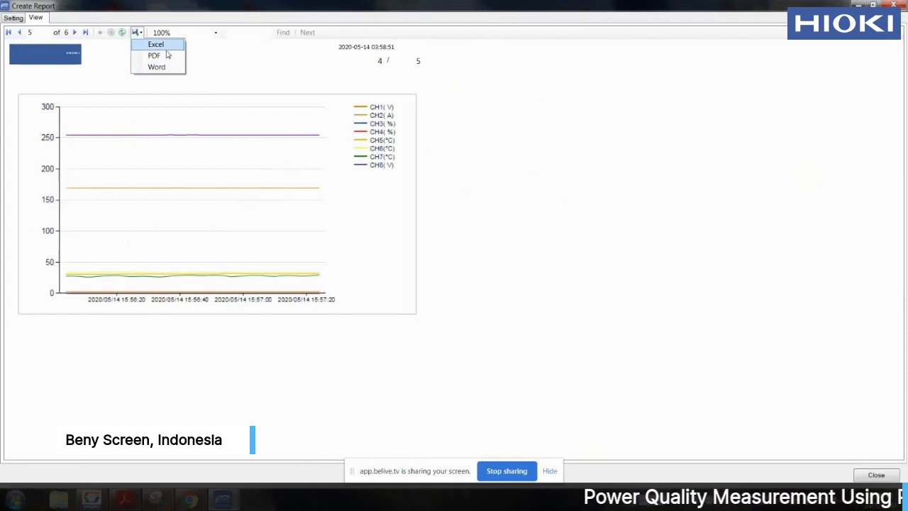
{"action": "left_click", "coordinate": [746, 124]}
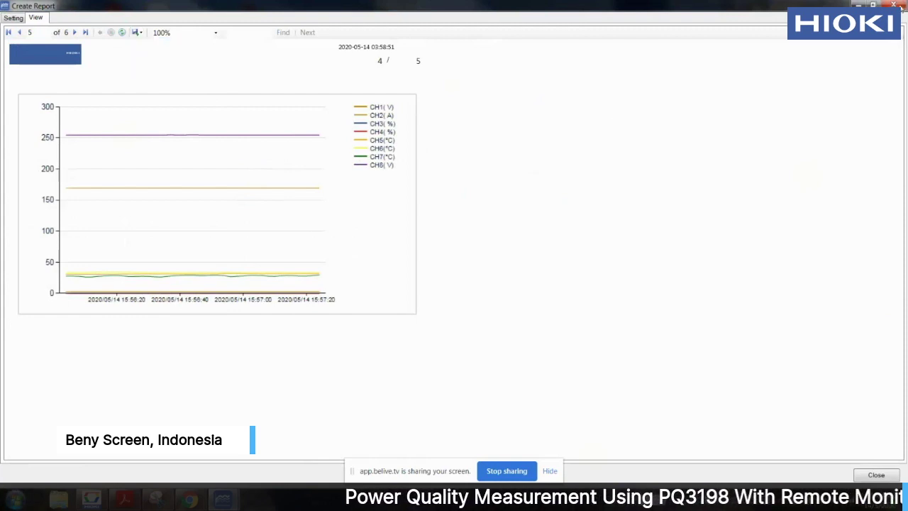
{"action": "left_click", "coordinate": [895, 6]}
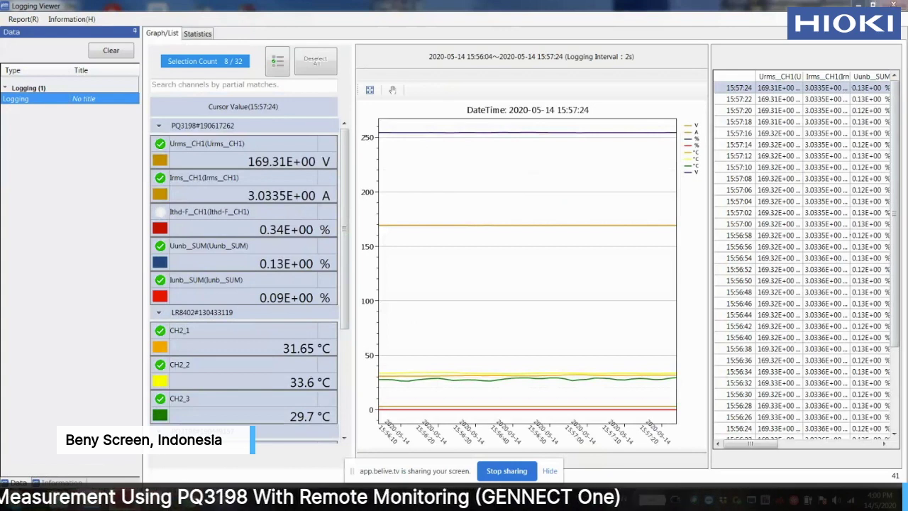
{"action": "key", "text": "alt+F4"}
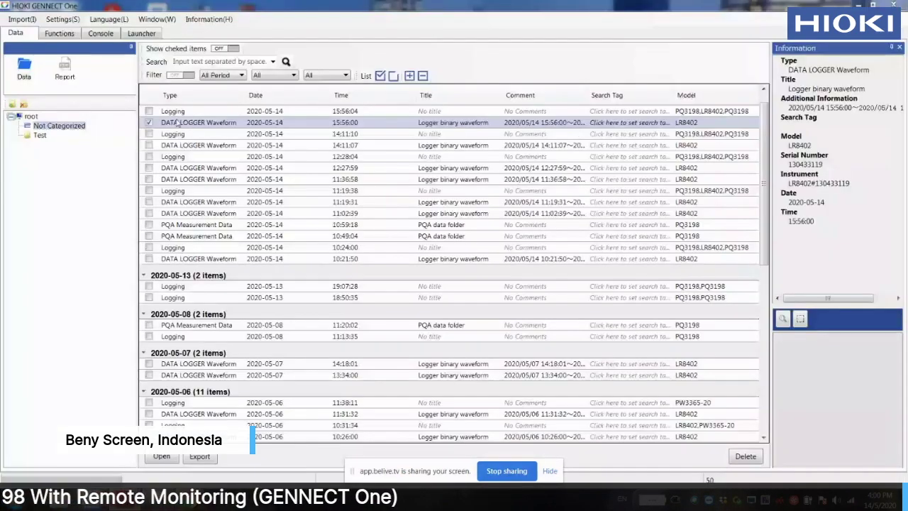
Step: Tick the 15:56:04 Logging entry and begin a HIOKI GENNECT Format export, cancelling at saving
{"action": "left_click", "coordinate": [149, 111]}
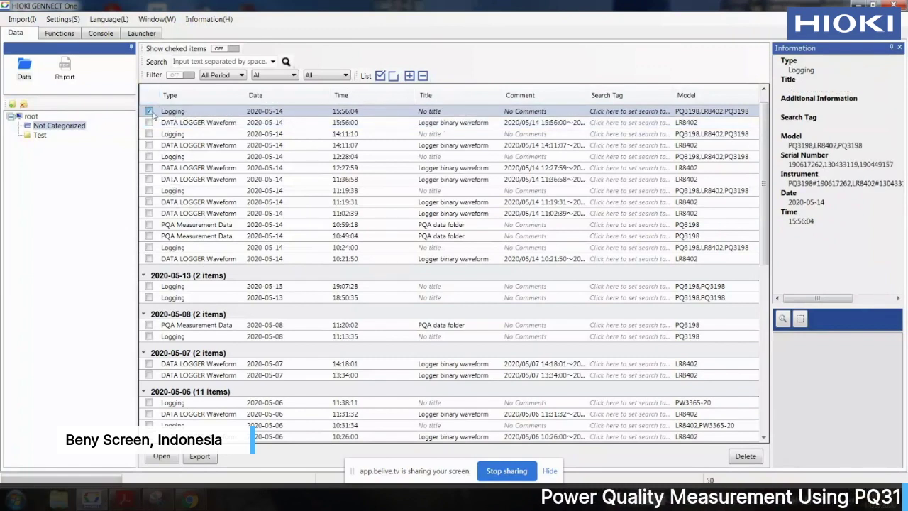
{"action": "left_click", "coordinate": [202, 457]}
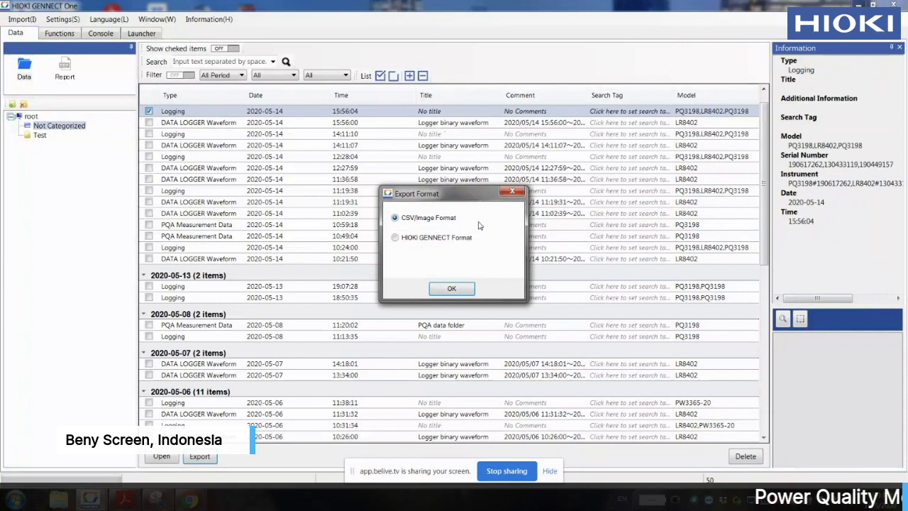
{"action": "left_click", "coordinate": [400, 240]}
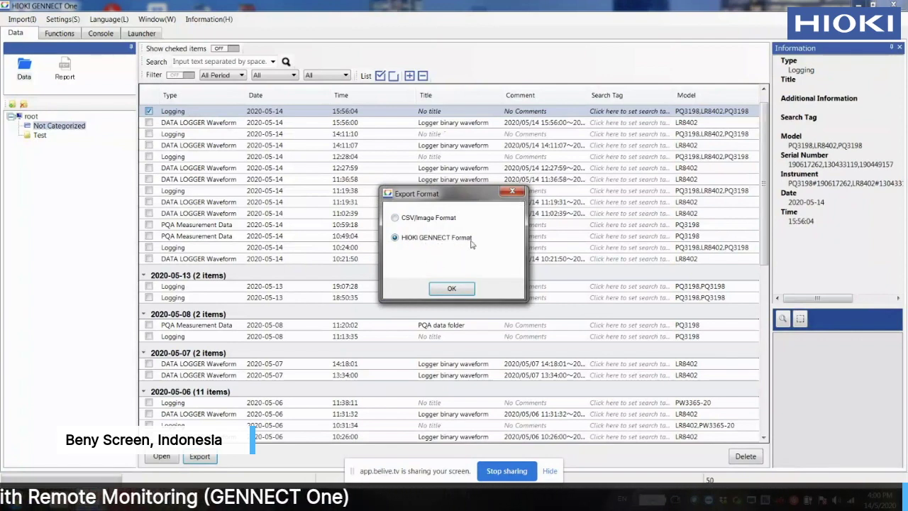
{"action": "left_click", "coordinate": [451, 289]}
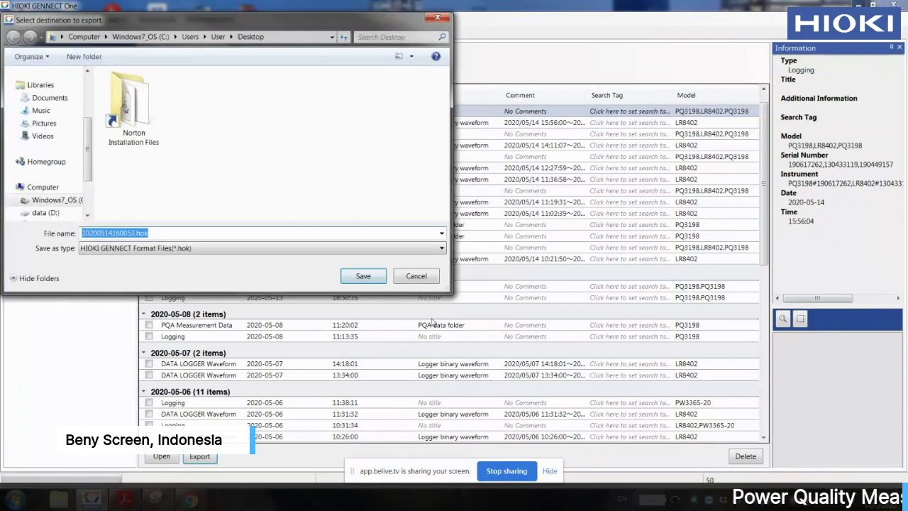
{"action": "left_click", "coordinate": [424, 278]}
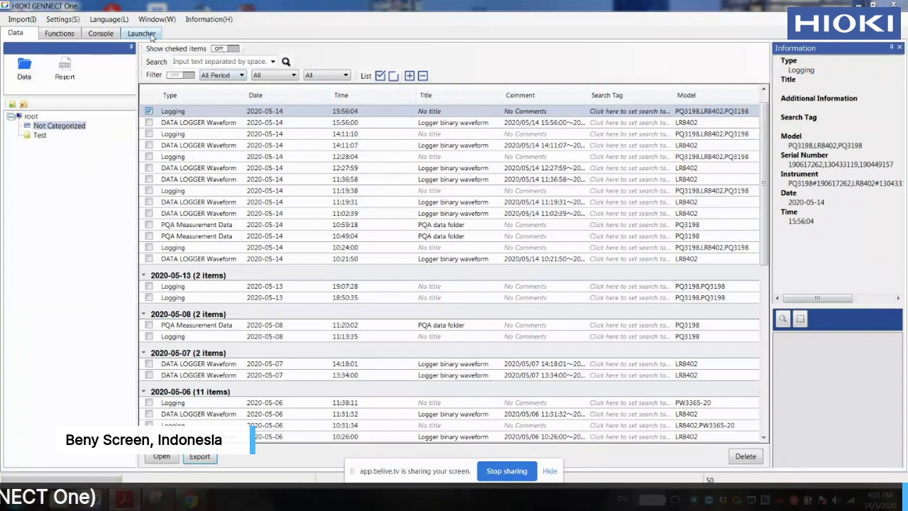
{"action": "left_click", "coordinate": [108, 34]}
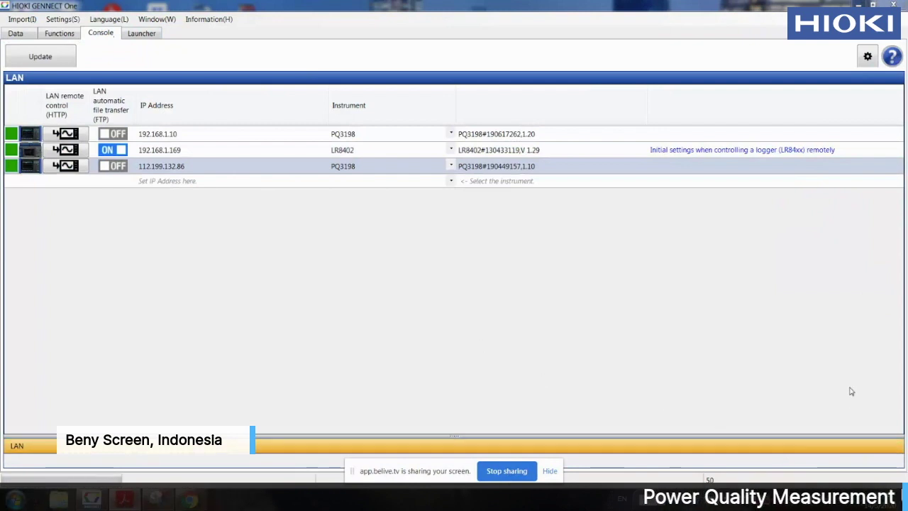
{"action": "left_click", "coordinate": [210, 139]}
{"action": "left_click", "coordinate": [213, 148]}
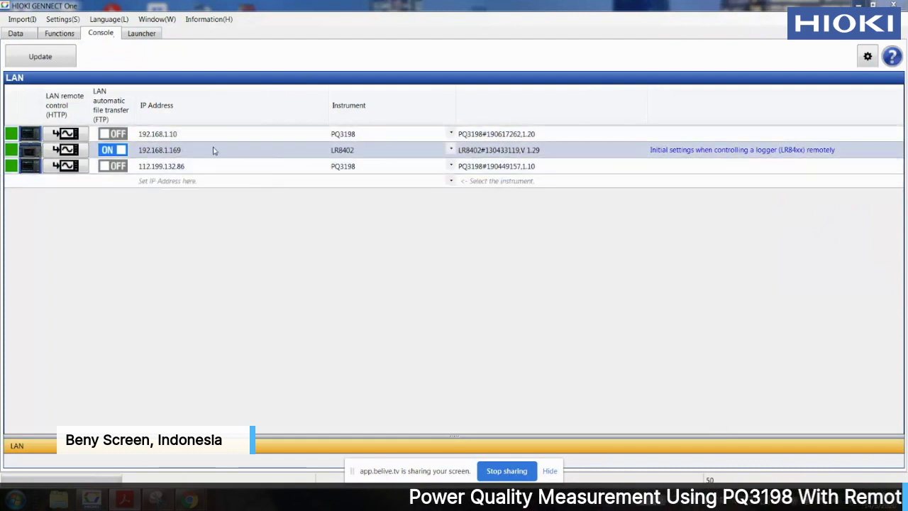
{"action": "left_click", "coordinate": [117, 134]}
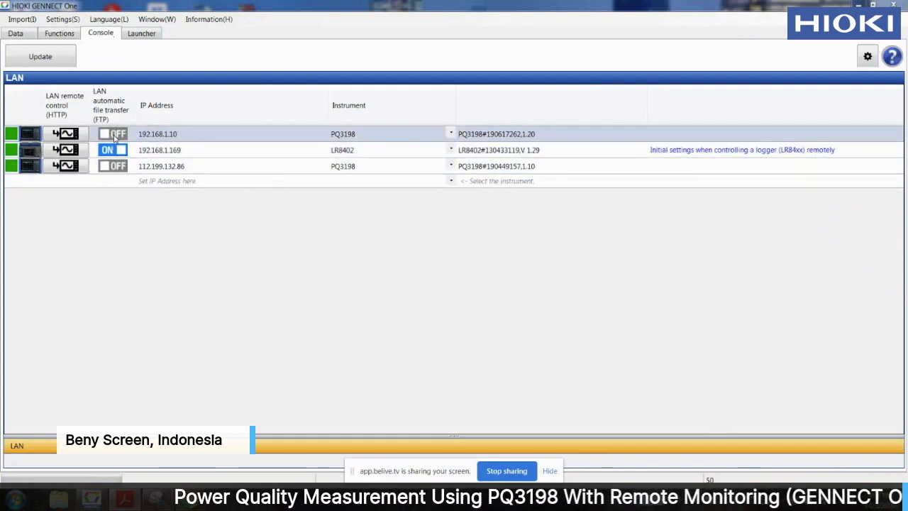
{"action": "left_click", "coordinate": [113, 149]}
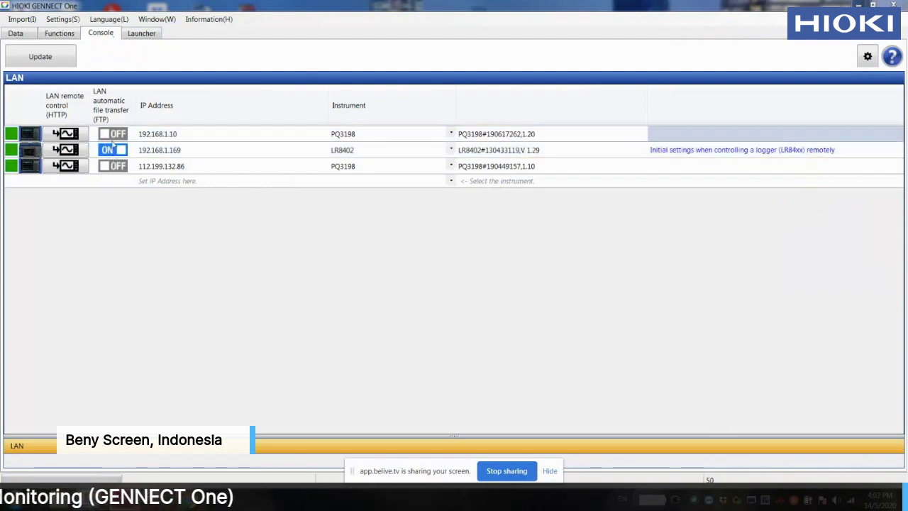
{"action": "key", "text": "Down"}
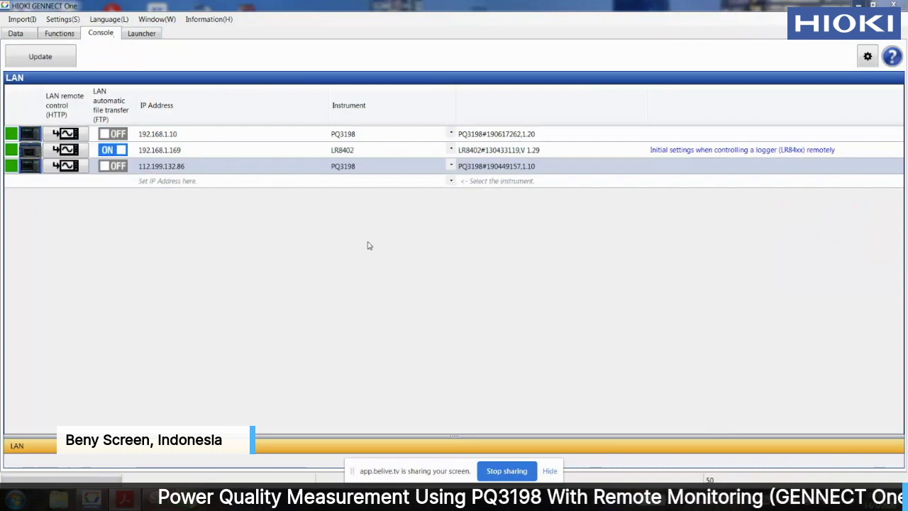
{"action": "key", "text": "Down"}
{"action": "key", "text": "Up"}
{"action": "key", "text": "Up"}
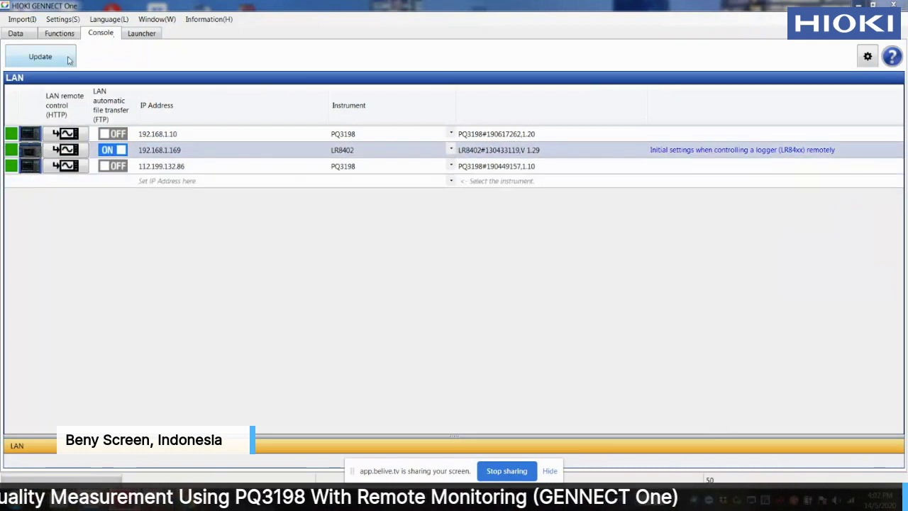
{"action": "left_click", "coordinate": [16, 34]}
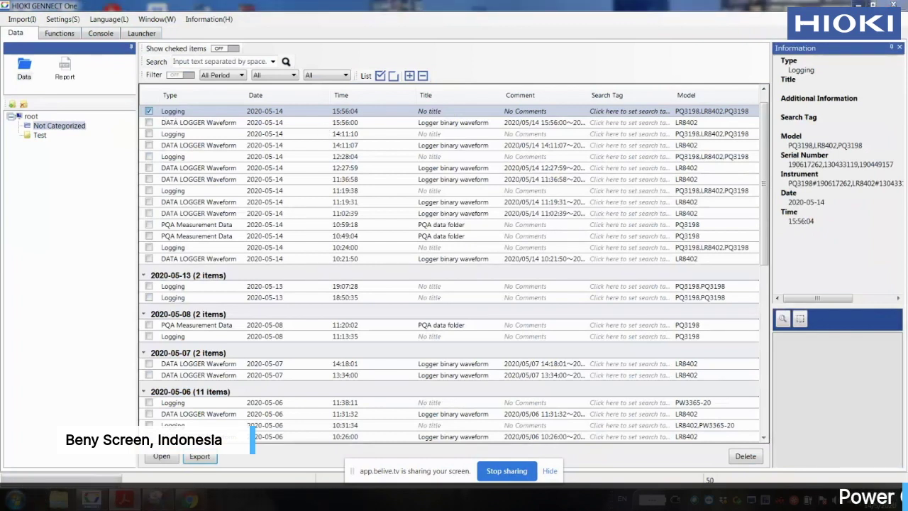
Step: Uncheck the Logging entry and open the 10:59:18 PQA Measurement Data folder 20051405 in PQ ONE
{"action": "left_click", "coordinate": [148, 112]}
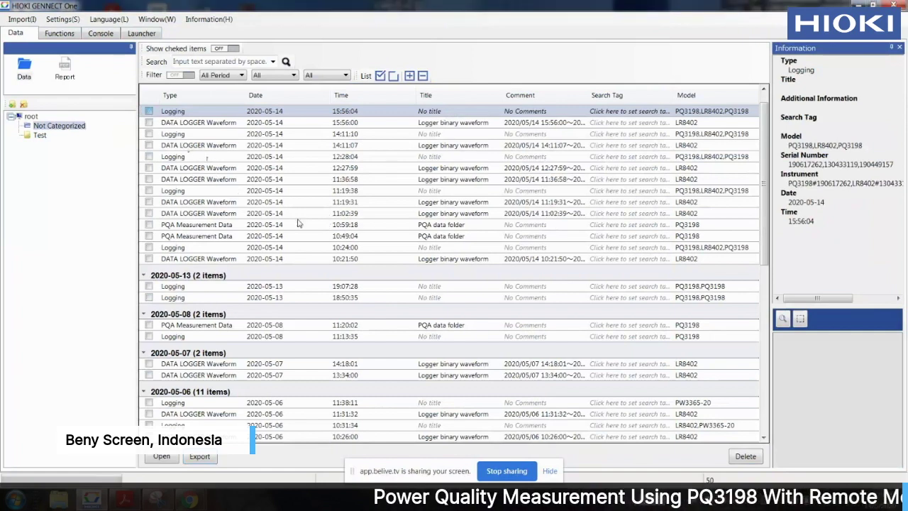
{"action": "left_click", "coordinate": [212, 236]}
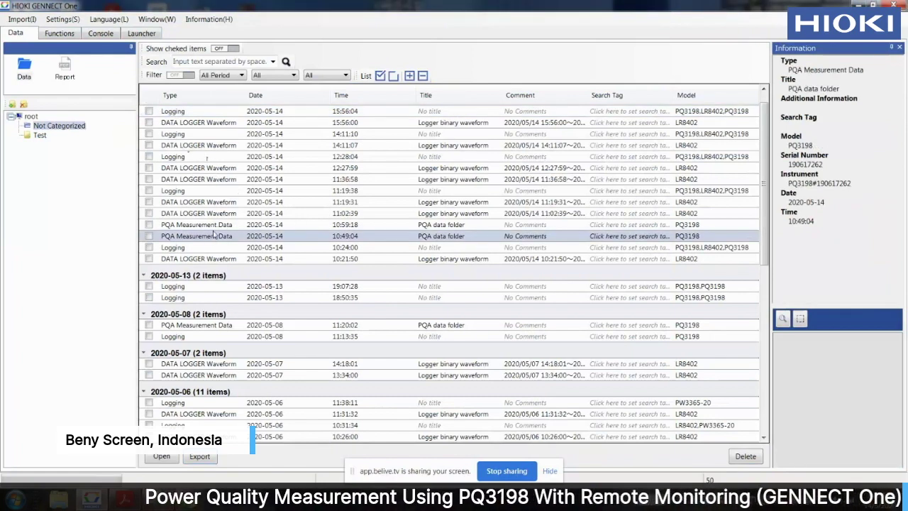
{"action": "left_click", "coordinate": [215, 225]}
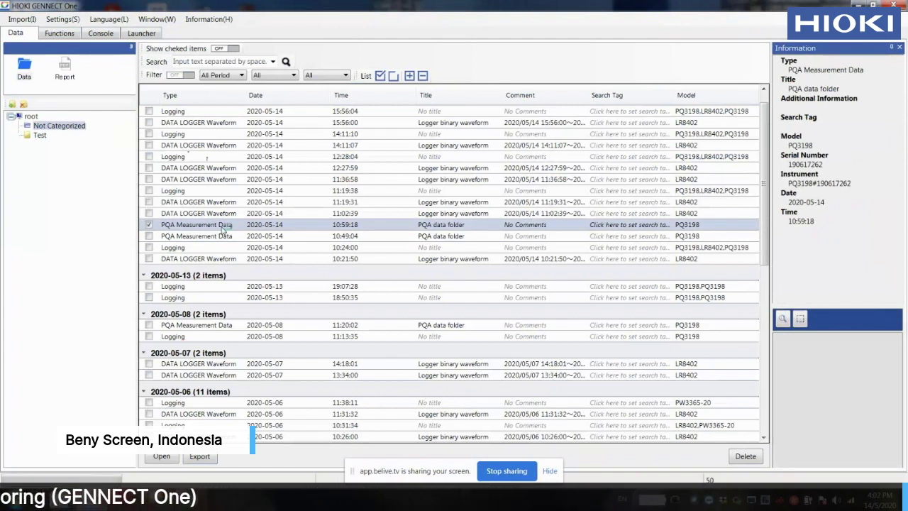
{"action": "double_click", "coordinate": [224, 229]}
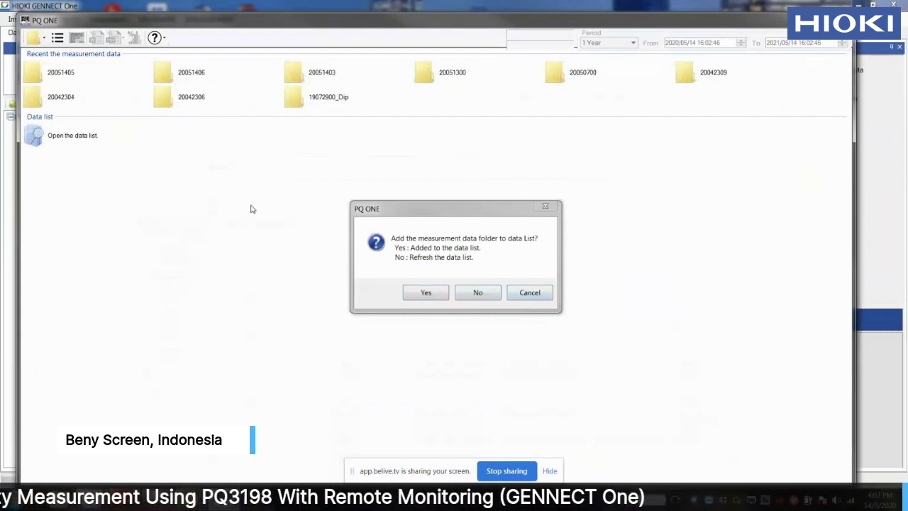
{"action": "left_click", "coordinate": [426, 293]}
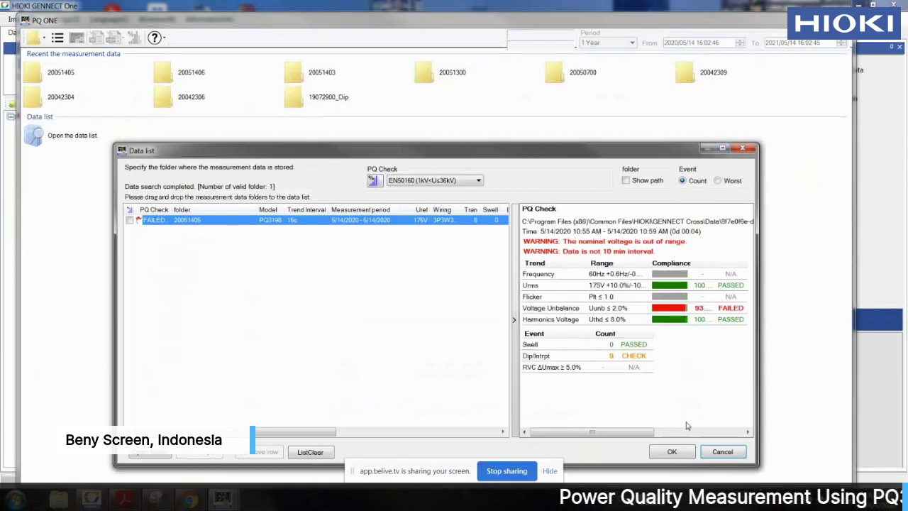
{"action": "left_click", "coordinate": [671, 452]}
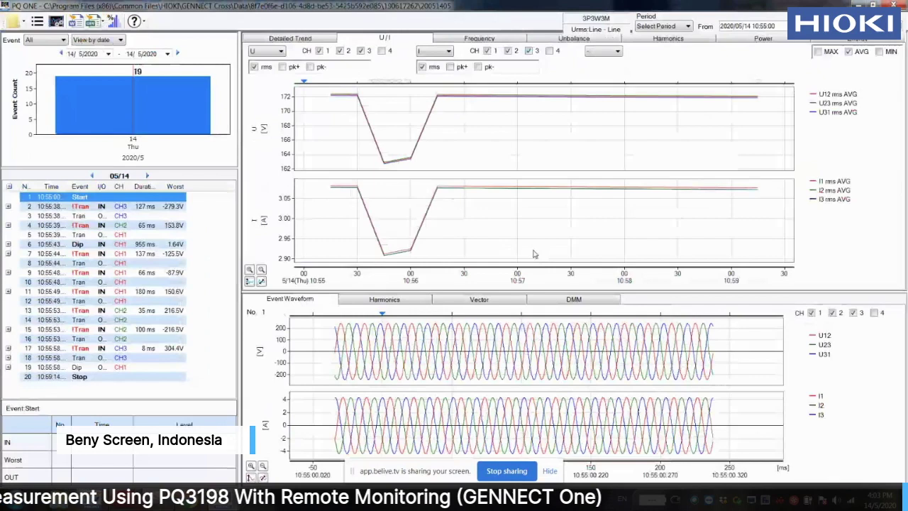
Step: Review the waveforms of events 2, 6, 7 and 10, ending on transient event 9
{"action": "key", "text": "Down"}
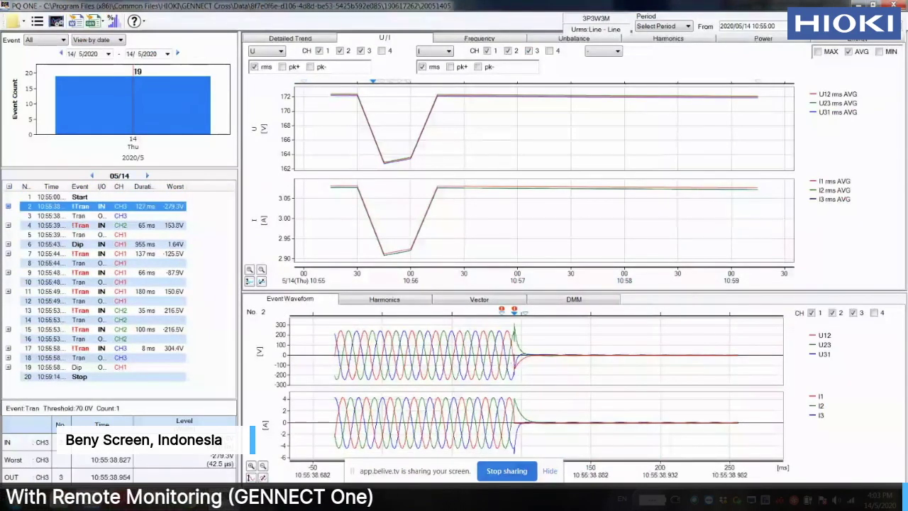
{"action": "left_click", "coordinate": [80, 245]}
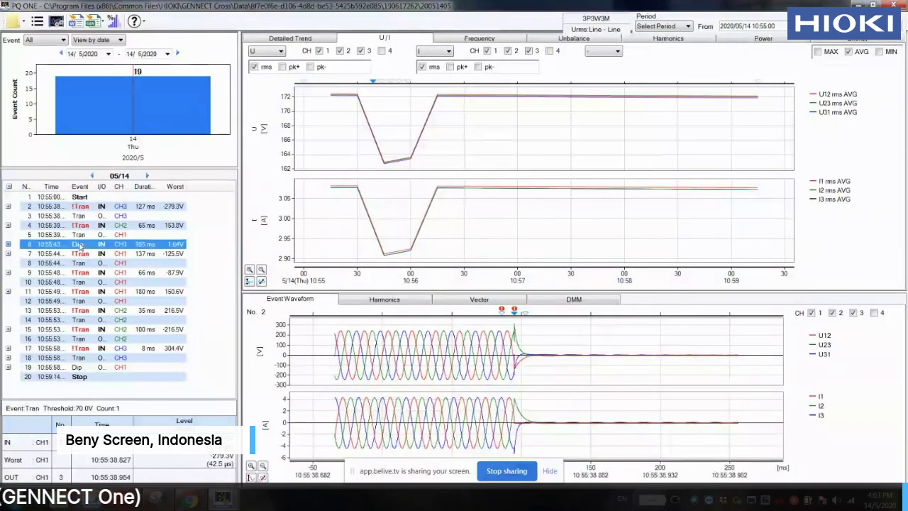
{"action": "left_click", "coordinate": [81, 253]}
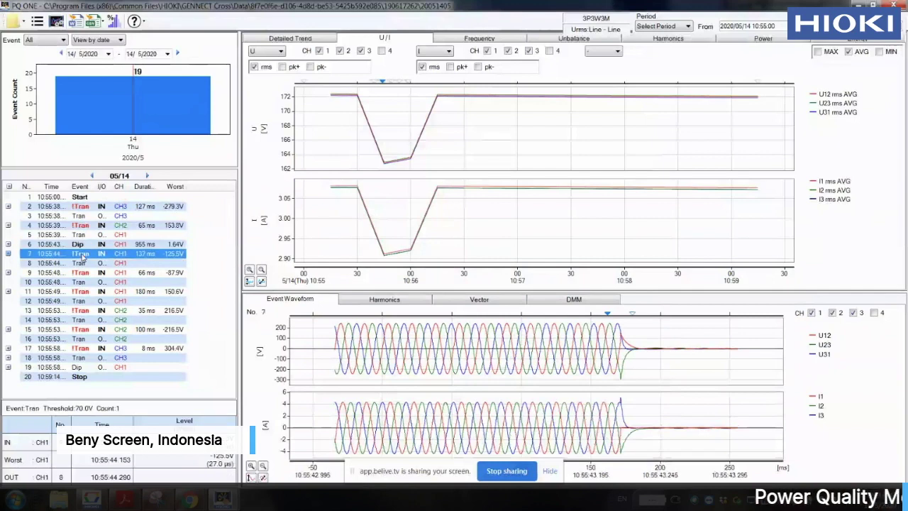
{"action": "left_click", "coordinate": [88, 281]}
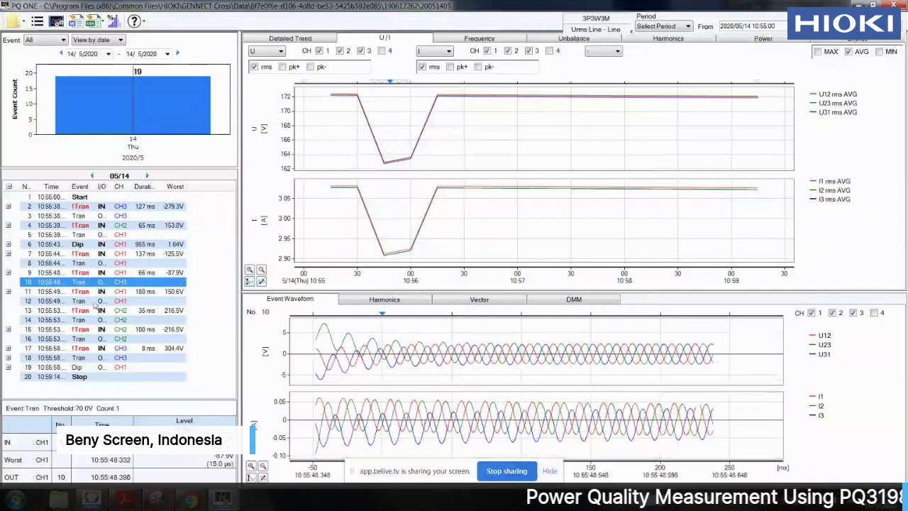
{"action": "left_click", "coordinate": [89, 275]}
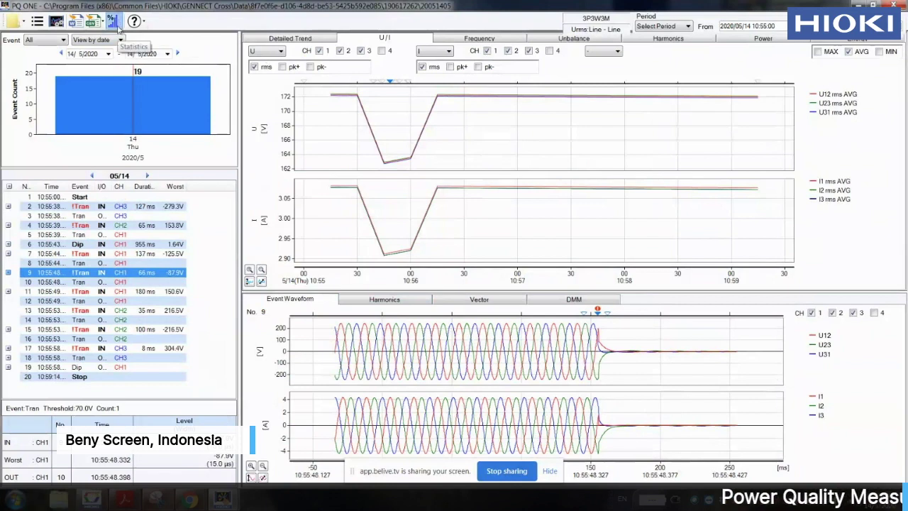
Step: Set the maximized statistics' PQ Check (Standard) report to the Custom standard, then leave PQ ONE
{"action": "left_click", "coordinate": [112, 21]}
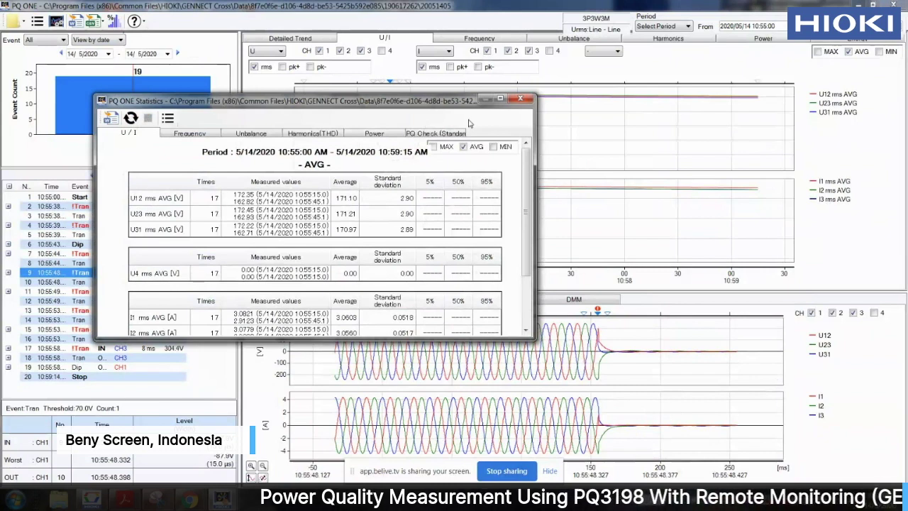
{"action": "left_click", "coordinate": [500, 98]}
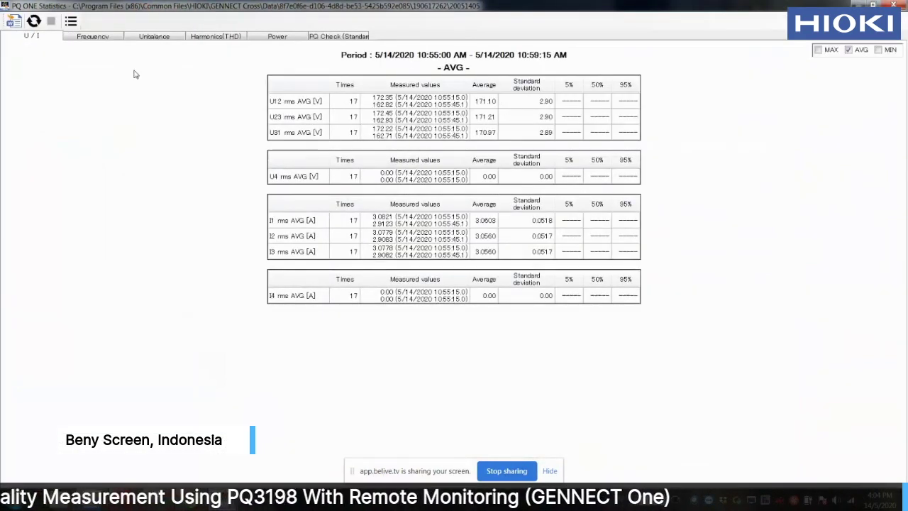
{"action": "left_click", "coordinate": [352, 38]}
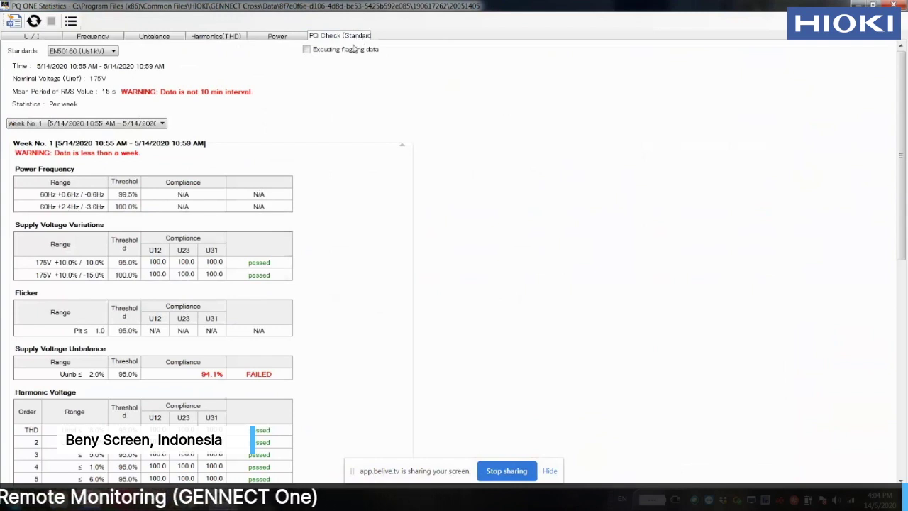
{"action": "left_click", "coordinate": [115, 52]}
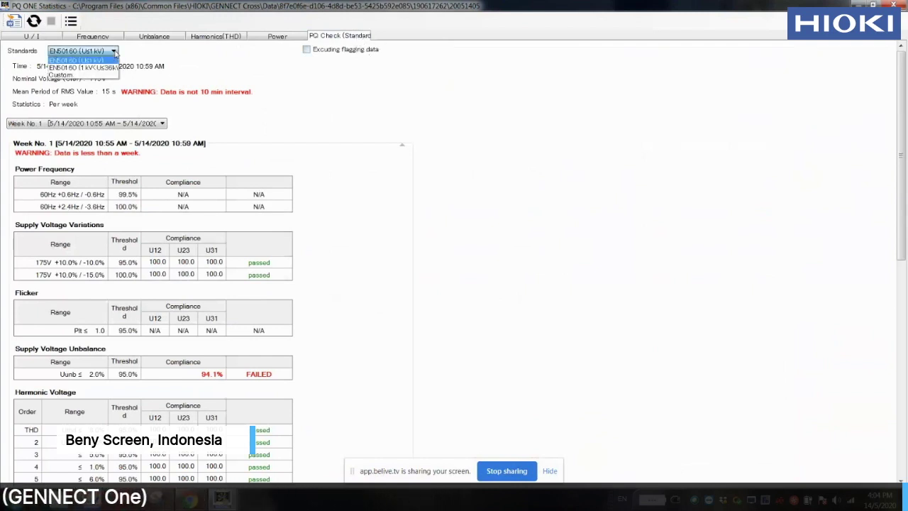
{"action": "left_click", "coordinate": [78, 75]}
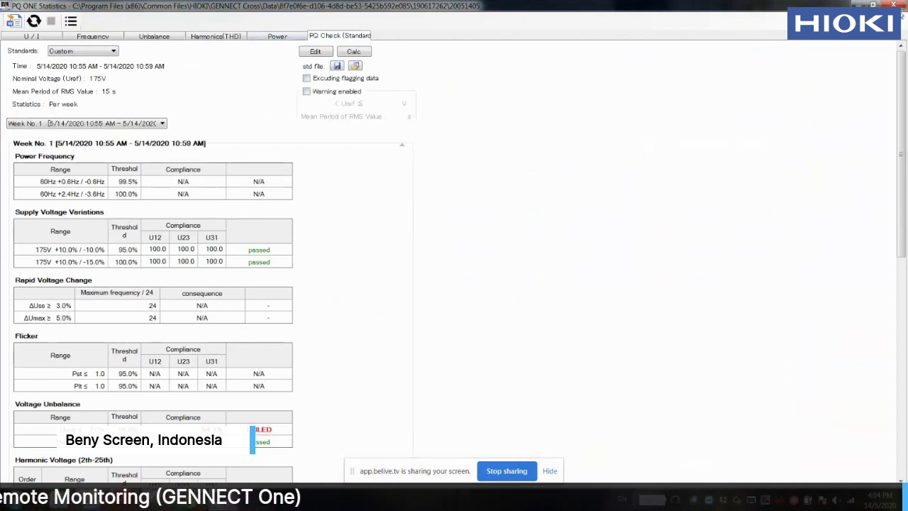
{"action": "key", "text": "alt+Tab"}
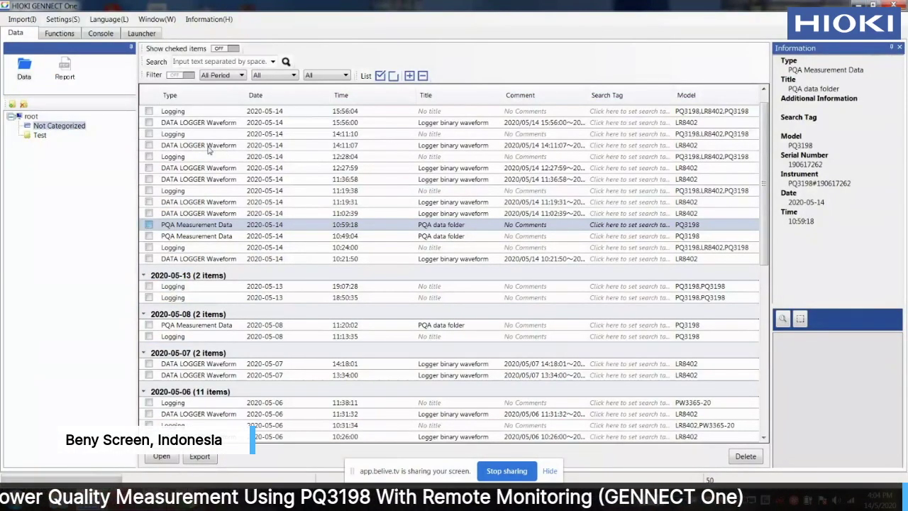
Step: Open the 14:11:07 DATA LOGGER Waveform temperature record in Logger Utility, past the DPI warning, then close it
{"action": "left_click", "coordinate": [210, 146]}
{"action": "left_click", "coordinate": [209, 147]}
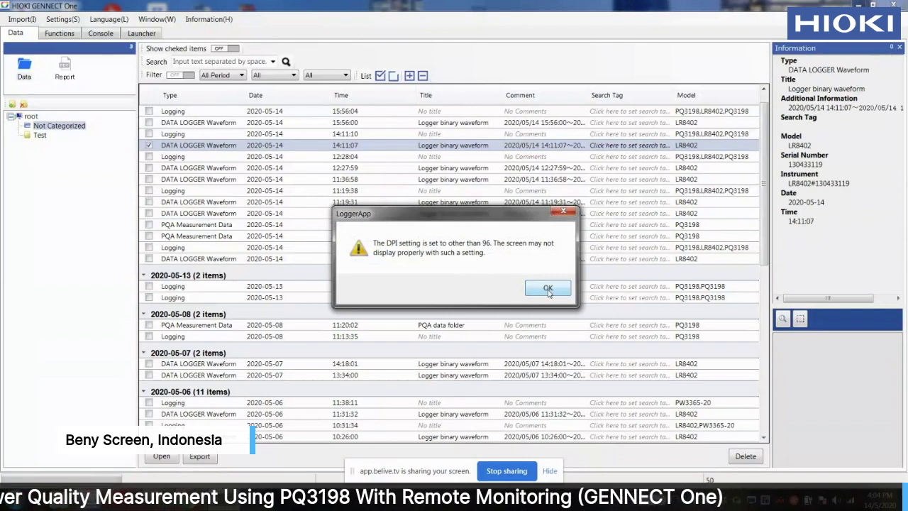
{"action": "left_click", "coordinate": [548, 288]}
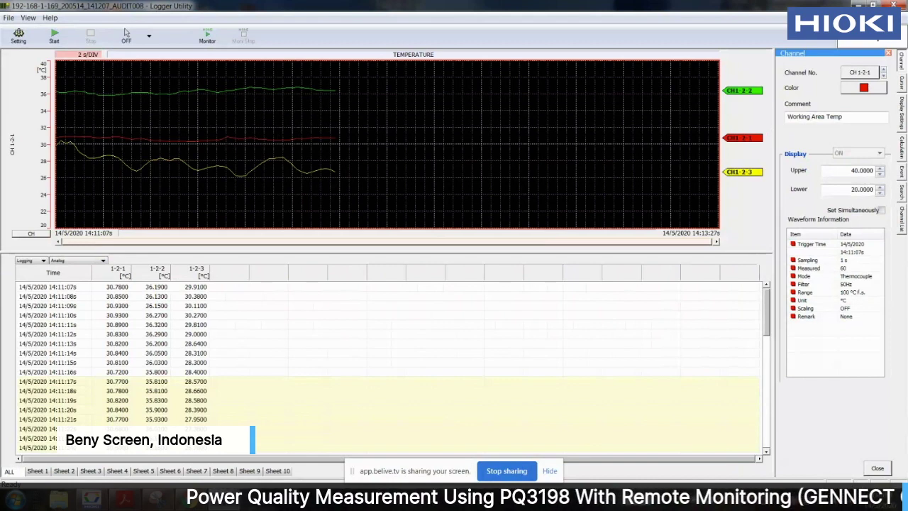
{"action": "key", "text": "alt+F4"}
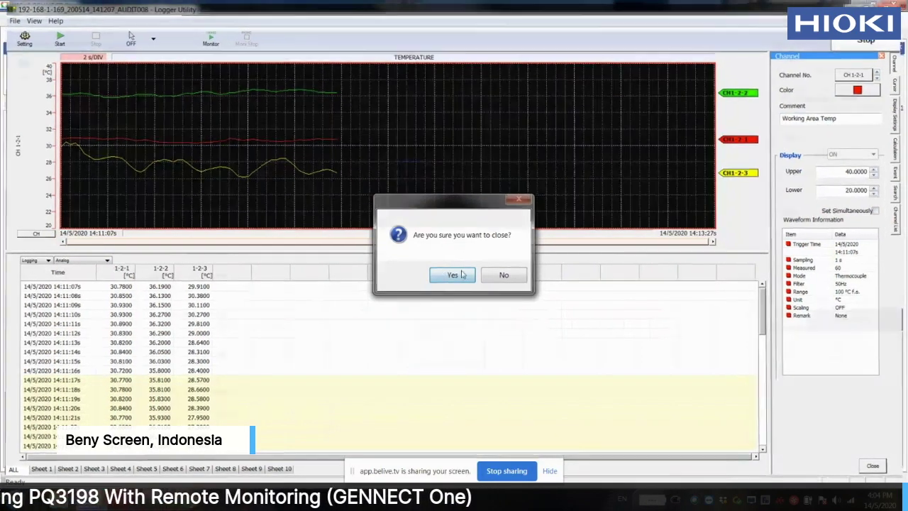
{"action": "left_click", "coordinate": [462, 275]}
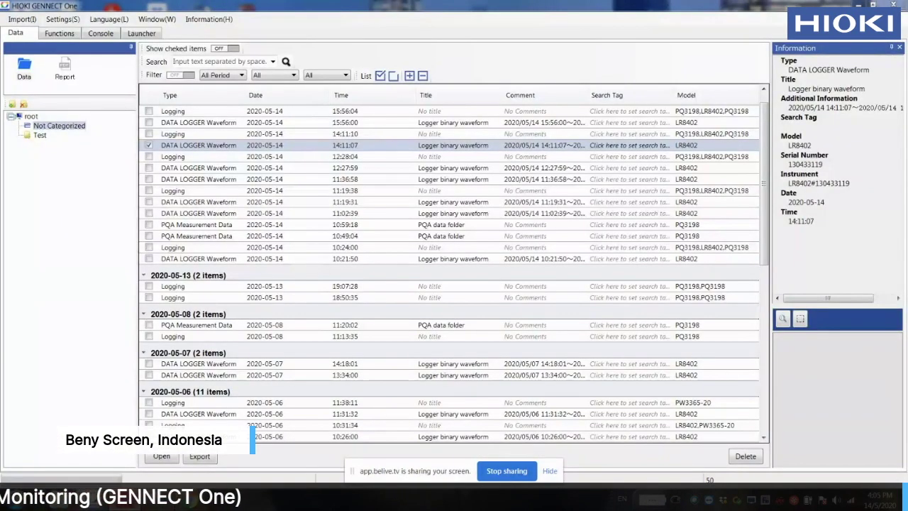